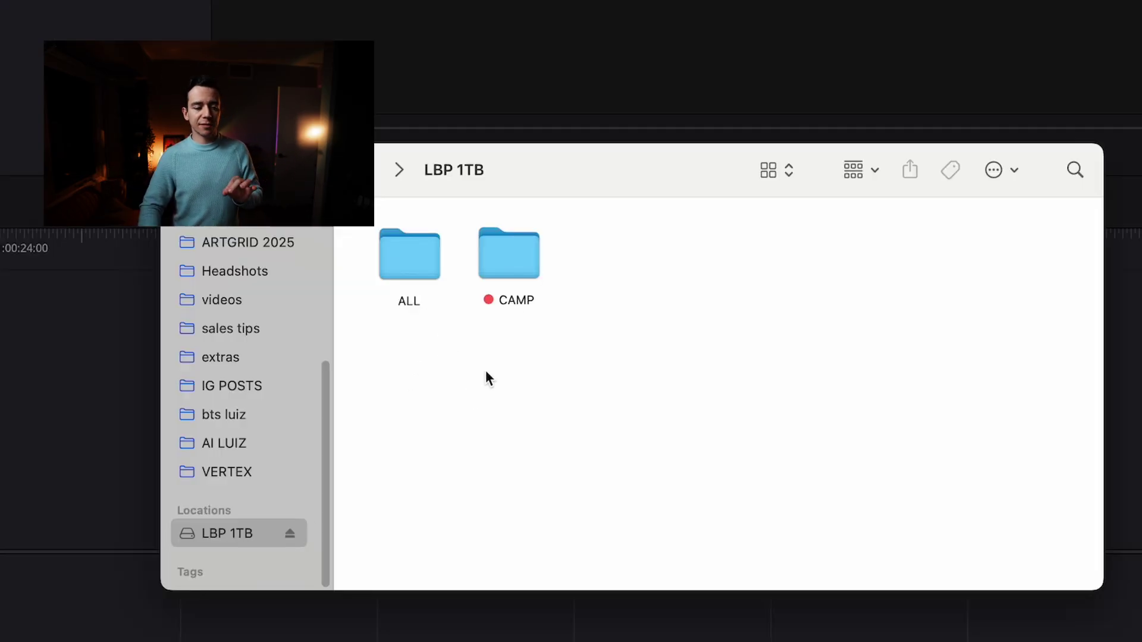
# - Browse into CAMP › VIDEO › B ROLL on LBP 1TB to show its two MP4 clips
pyautogui.click(519, 271)
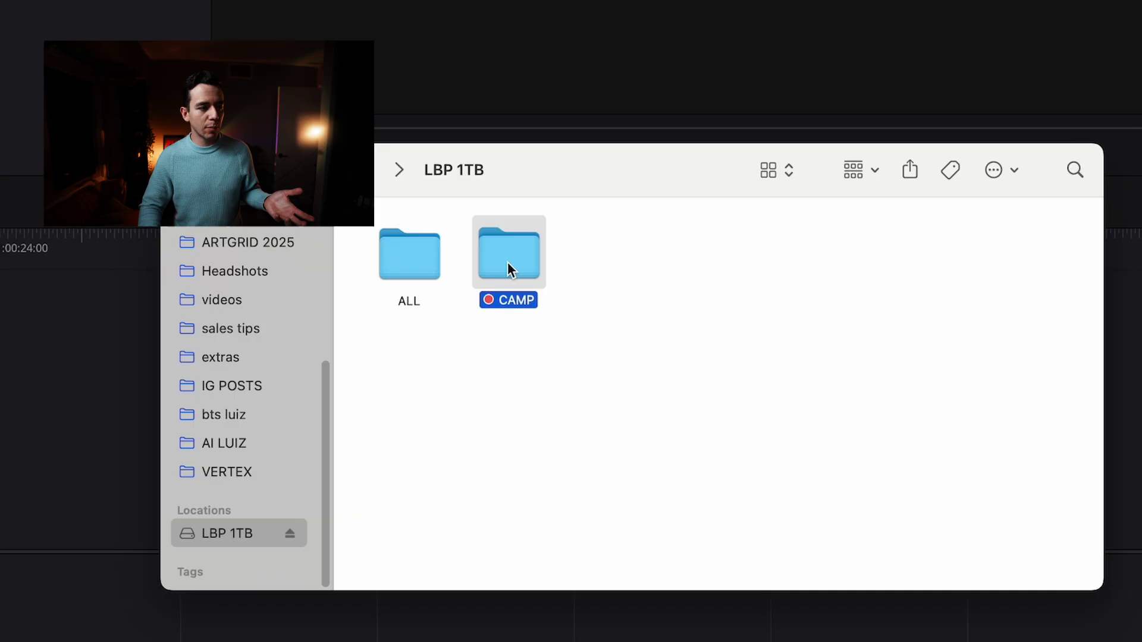
pyautogui.doubleClick(508, 262)
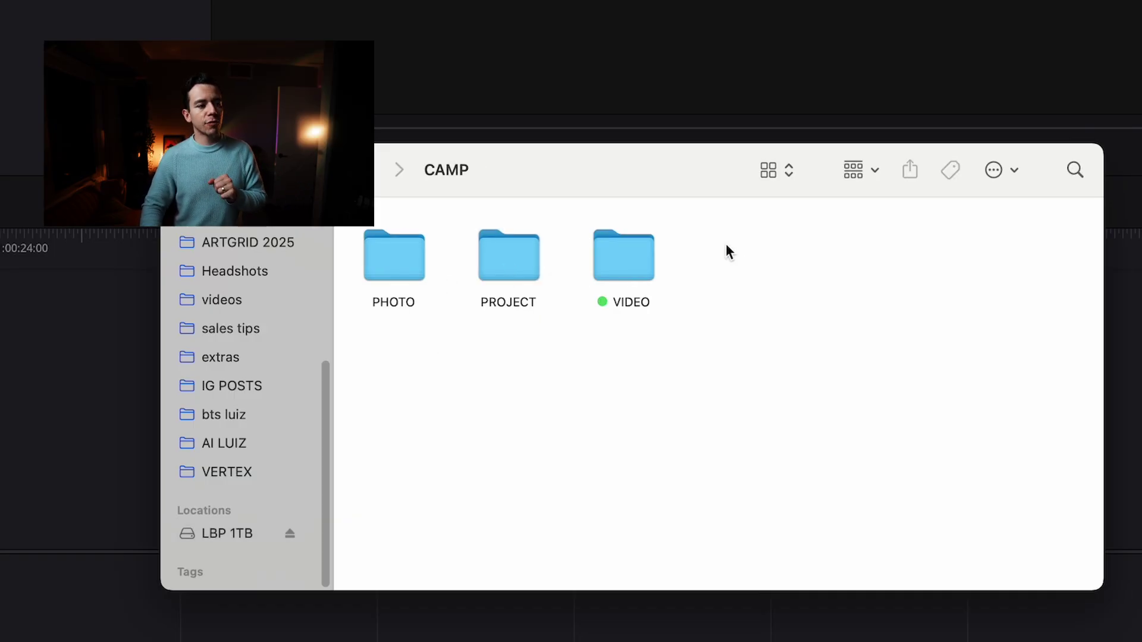
pyautogui.moveTo(709, 242); pyautogui.dragTo(763, 284)
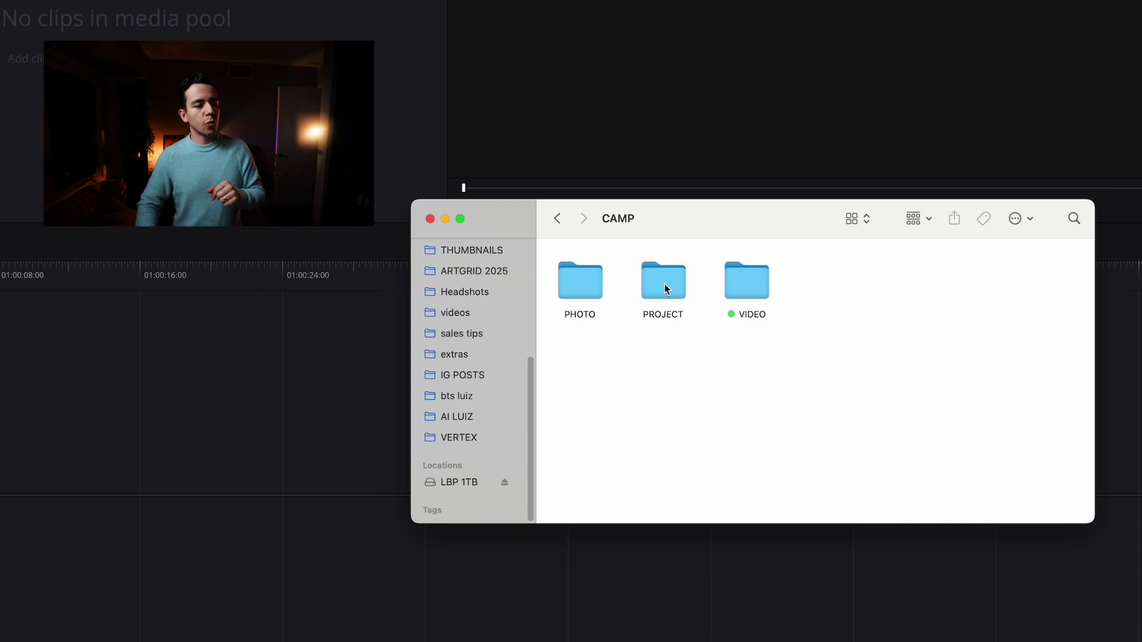
pyautogui.doubleClick(754, 282)
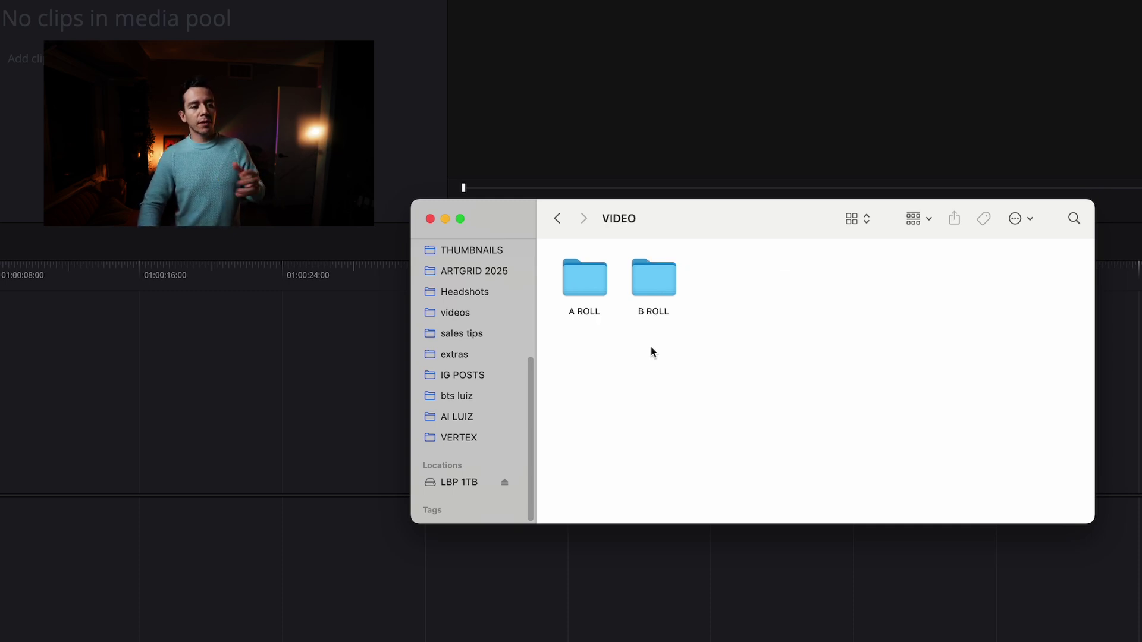
pyautogui.doubleClick(586, 290)
pyautogui.press('super+bracketleft')
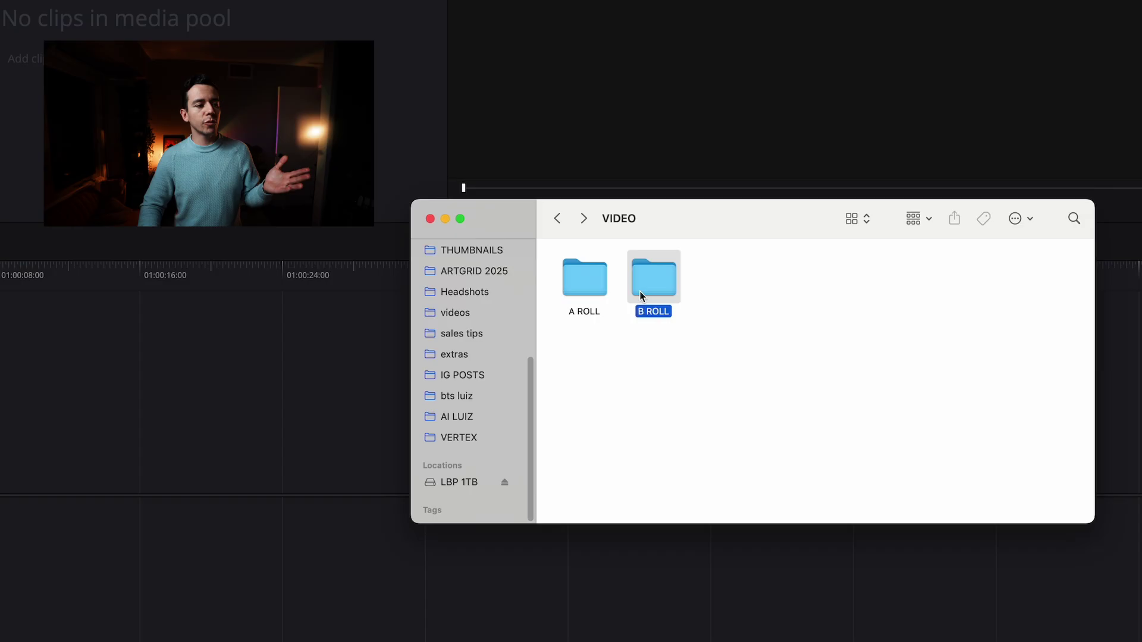
pyautogui.doubleClick(638, 292)
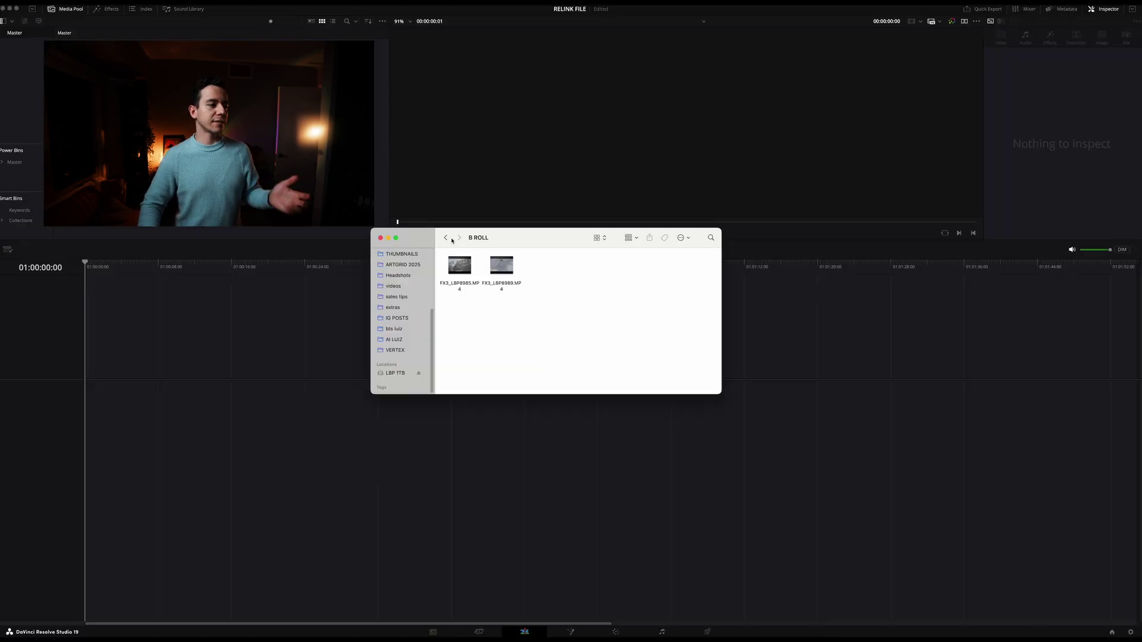
# - Import the VIDEO folder into the Media Pool, accept the frame-rate prompt, and start a timeline with a B ROLL clip
pyautogui.press('super+bracketleft')
pyautogui.press('super+bracketleft')
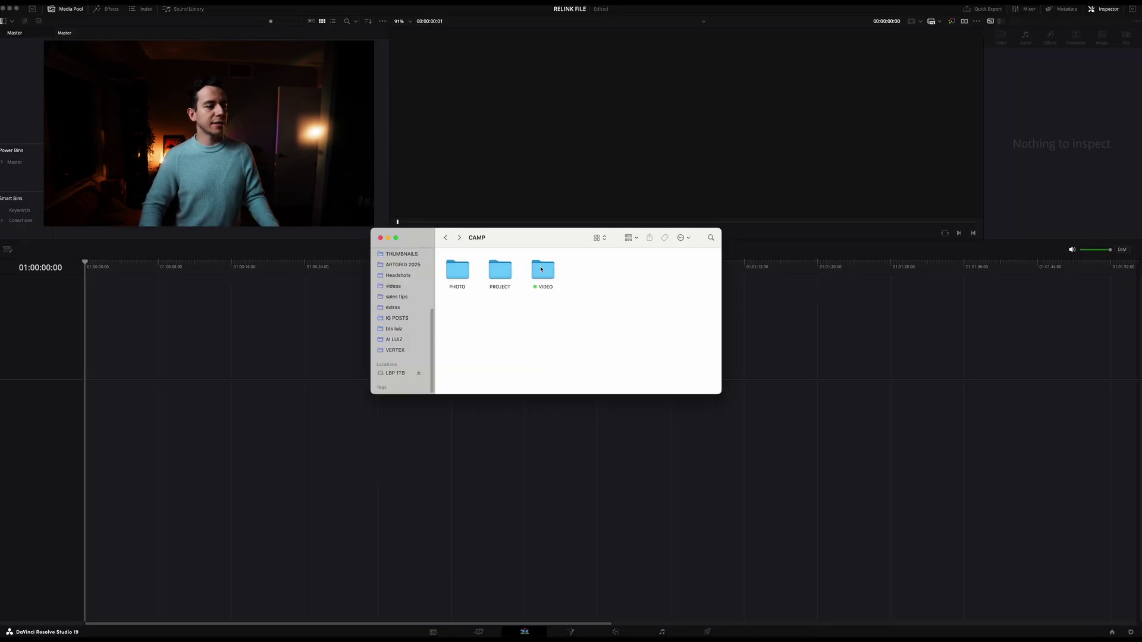
pyautogui.moveTo(543, 270); pyautogui.dragTo(21, 37)
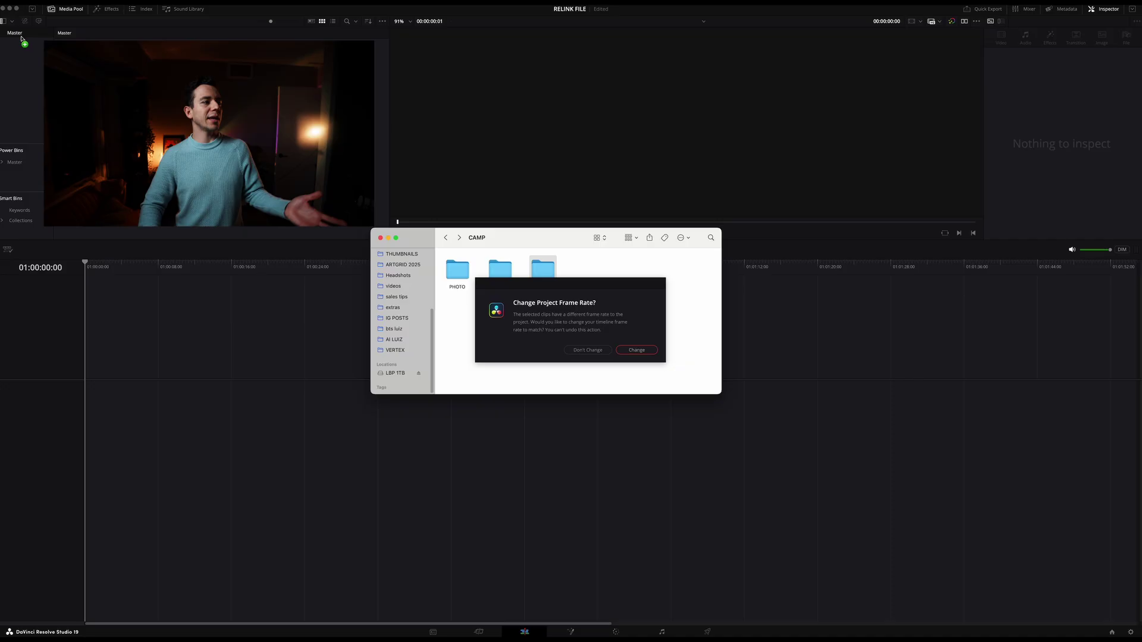
pyautogui.click(575, 352)
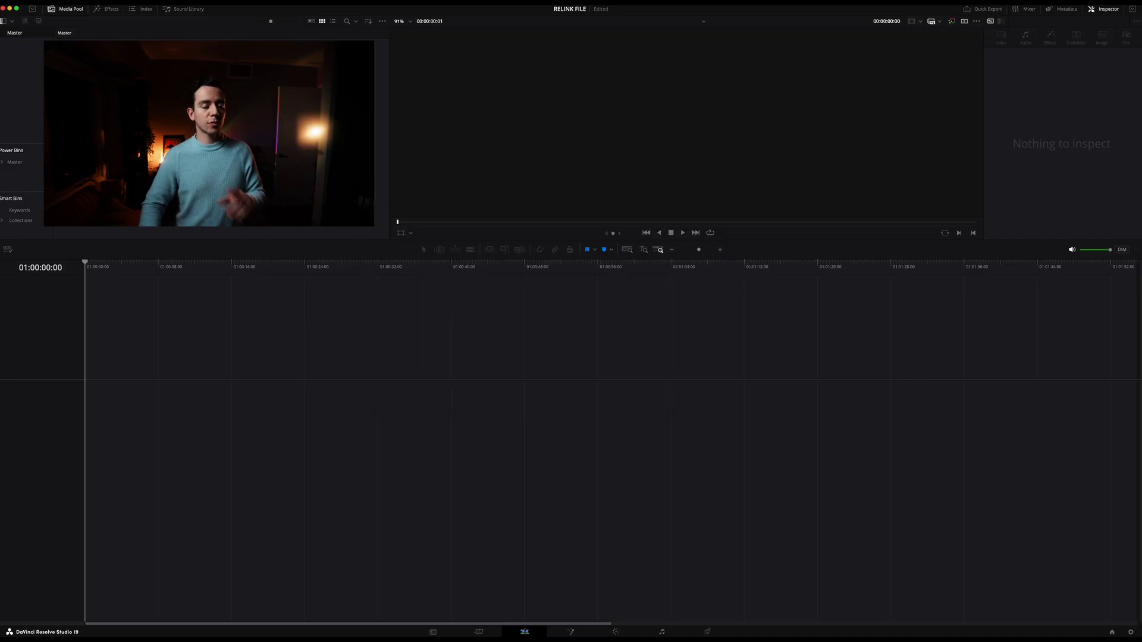
pyautogui.moveTo(208, 134); pyautogui.dragTo(89, 446)
# - Ripple-trim the two B ROLL clips on Timeline 1 to chosen playhead points, then return to the start
pyautogui.scroll(5, 357, 387)
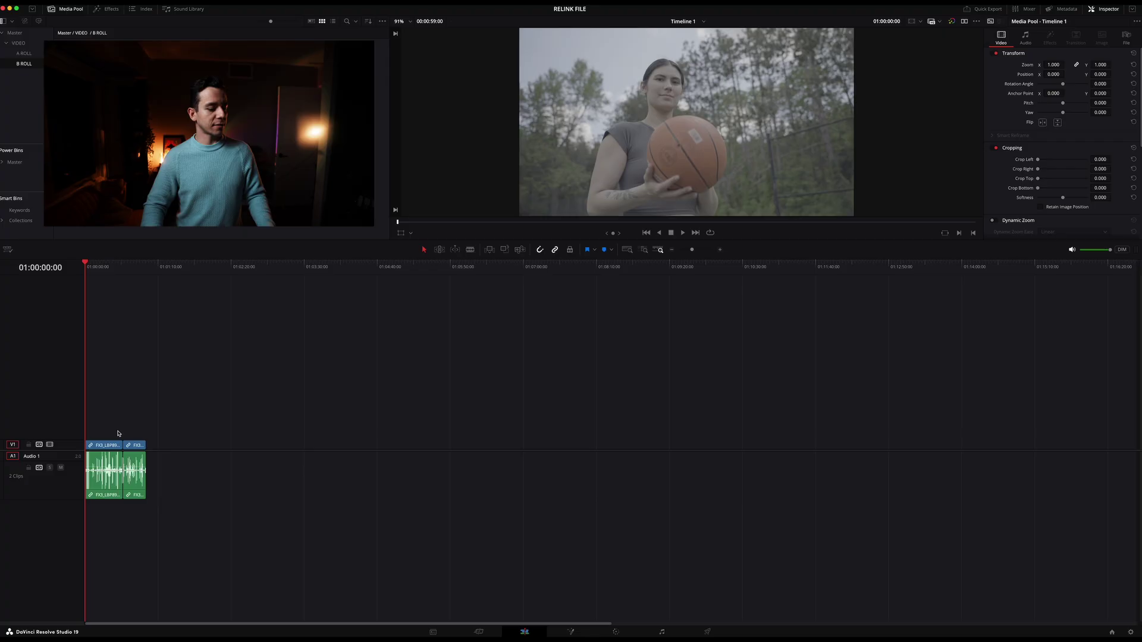
pyautogui.scroll(-2, 564, 339)
pyautogui.press('space')
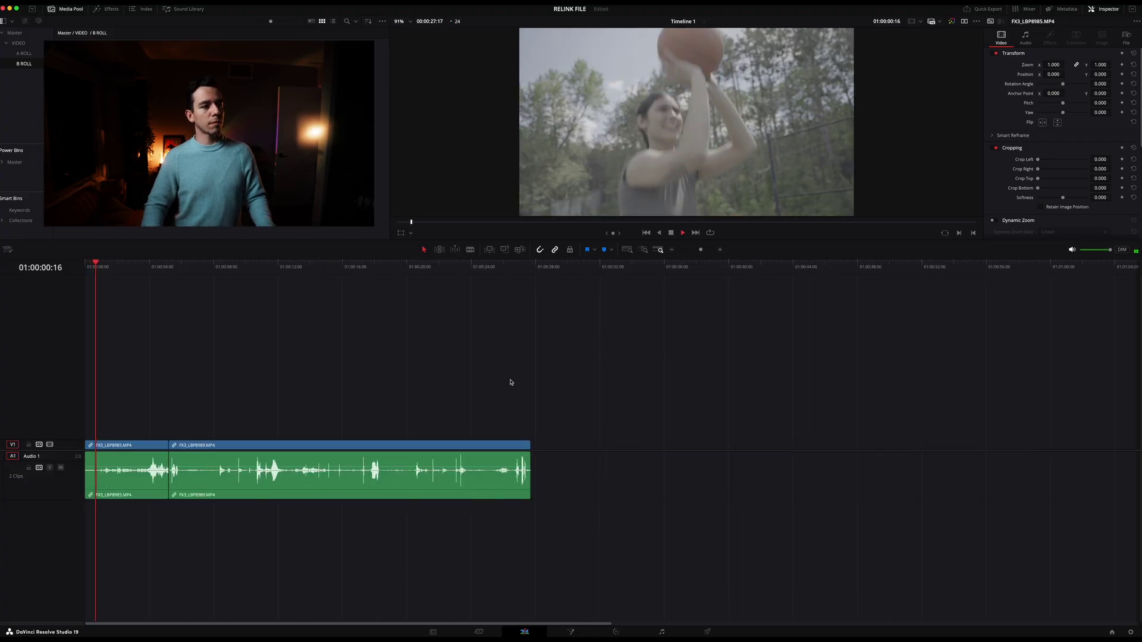
pyautogui.hotkey('ctrl', 'shift', ']')
pyautogui.hotkey('ctrl', 'shift', ']')
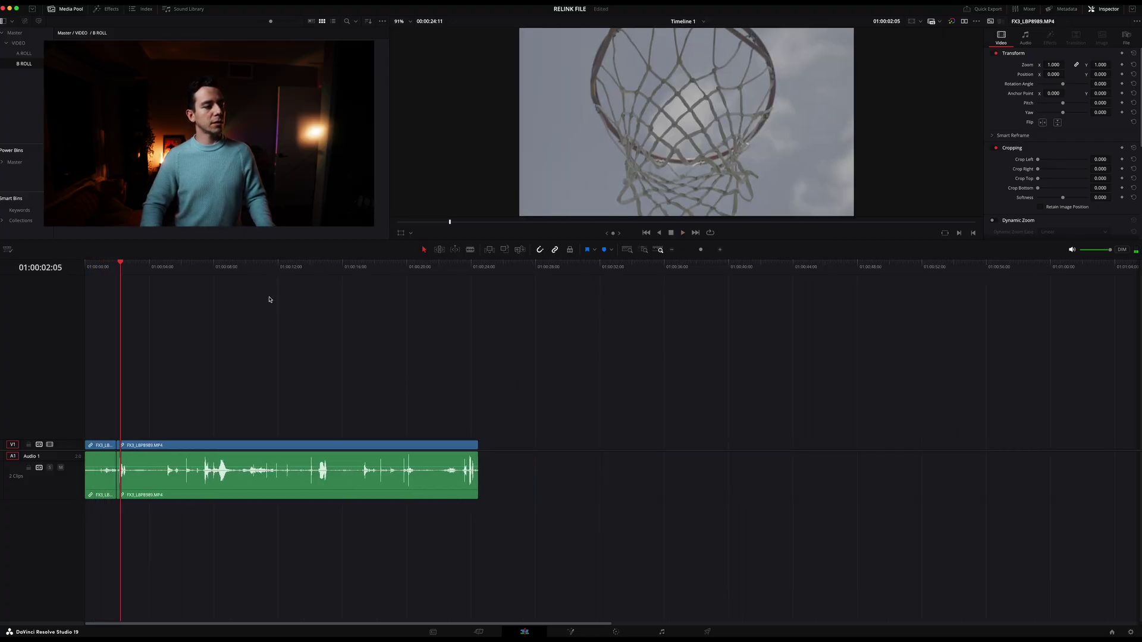
pyautogui.moveTo(271, 298); pyautogui.dragTo(434, 282)
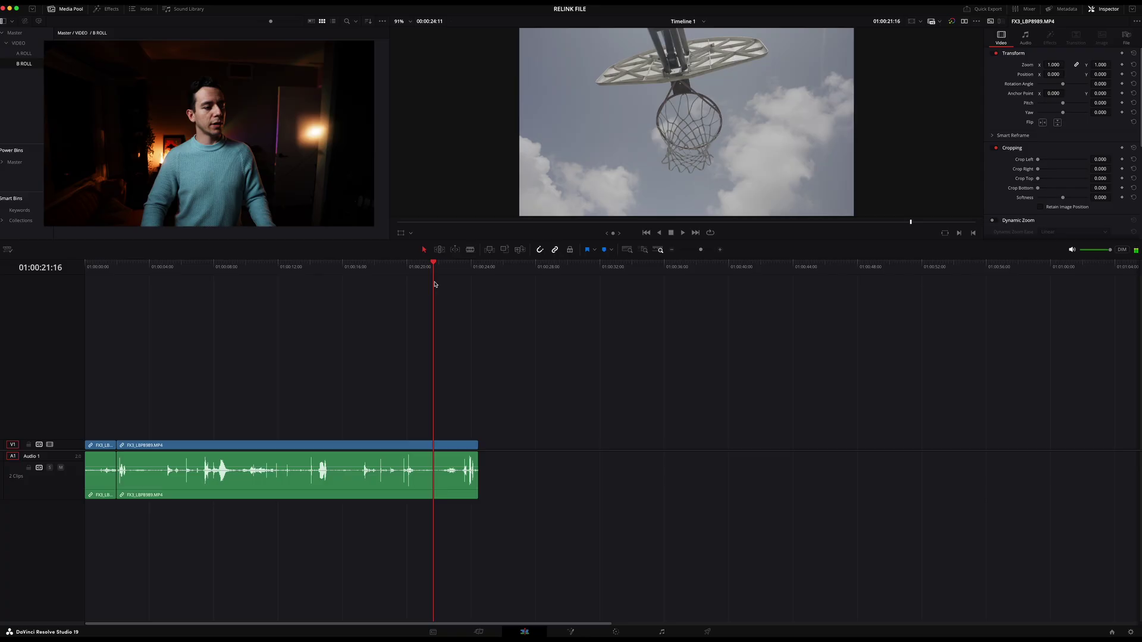
pyautogui.hotkey('ctrl', 'shift', '[')
pyautogui.scroll(2, 441, 377)
pyautogui.press('space')
pyautogui.press('space')
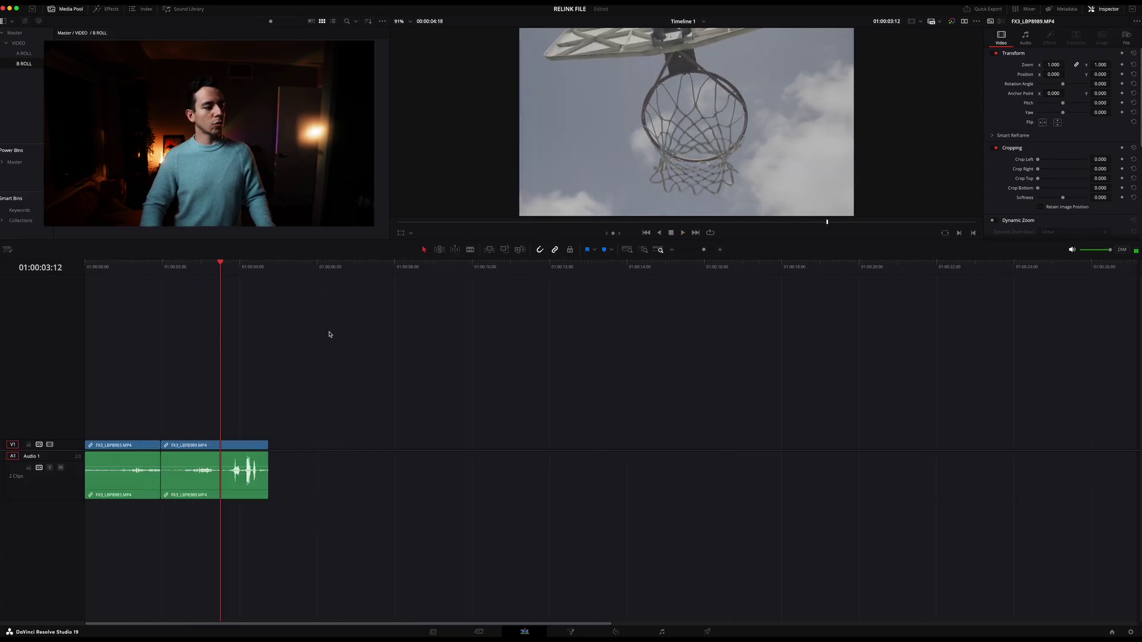
pyautogui.hotkey('ctrl', 'z')
pyautogui.press('Home')
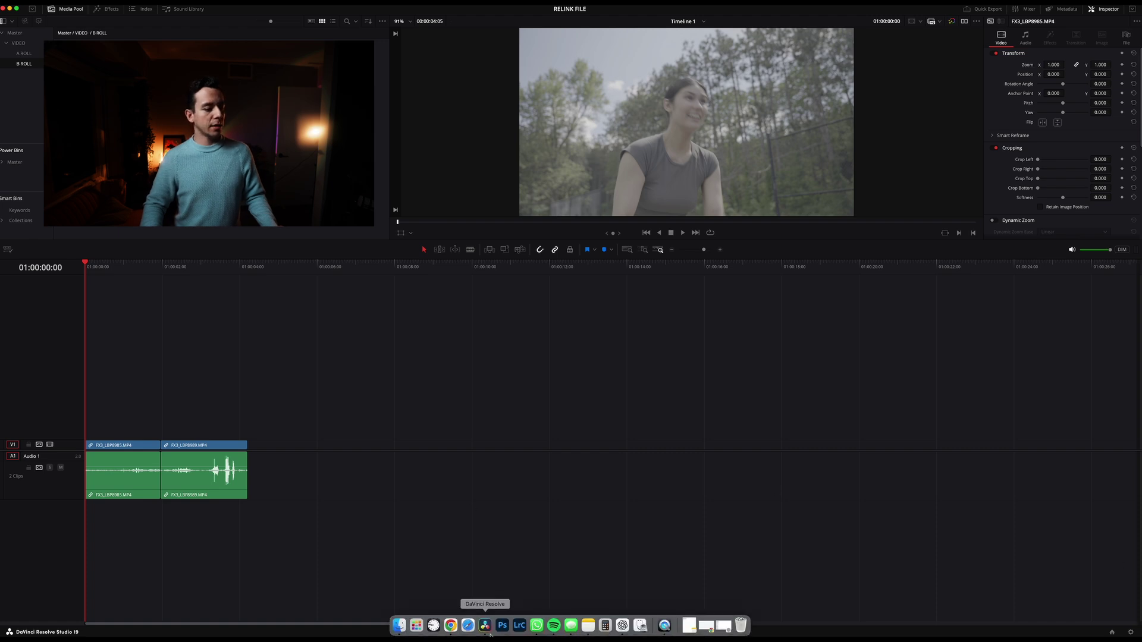
# - Rename the VIDEO folder inside CAMP to 'VIDEO 1'
pyautogui.click(399, 625)
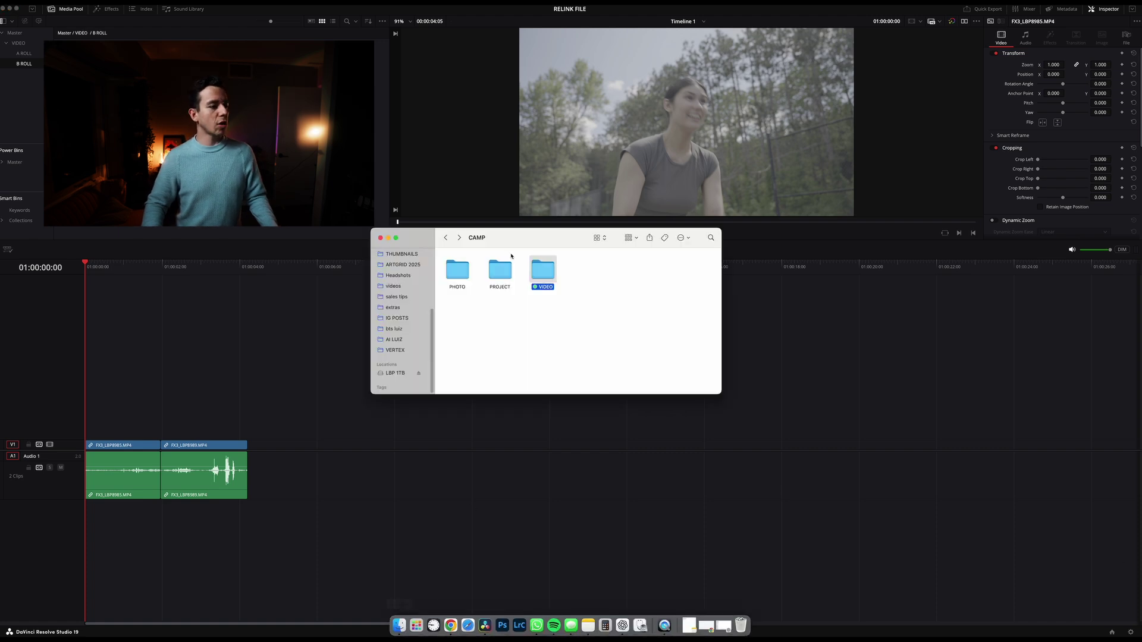
pyautogui.click(543, 285)
pyautogui.press('Return')
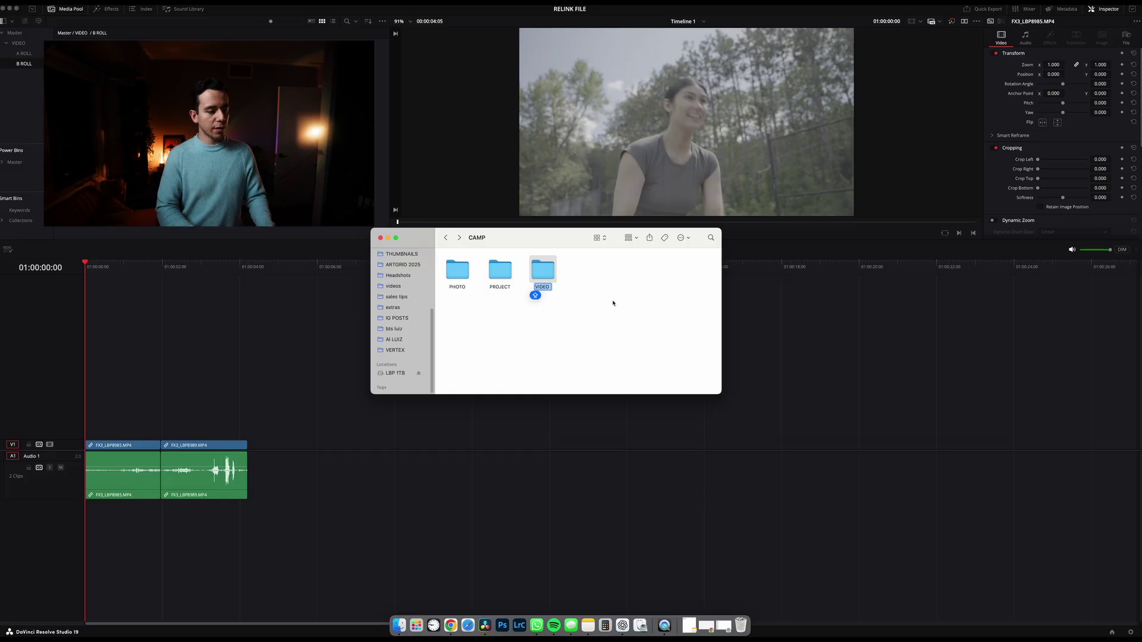
pyautogui.write('VIDEO 1')
pyautogui.press('Return')
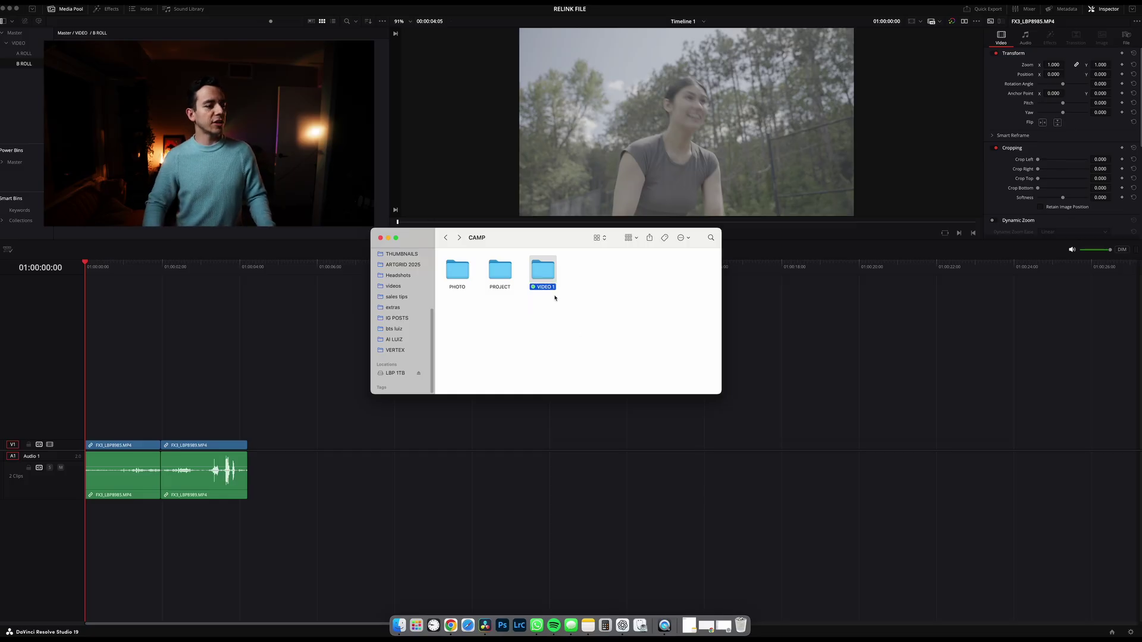
# - Check the offline clips in Resolve, then undo the rename back to VIDEO
pyautogui.click(282, 359)
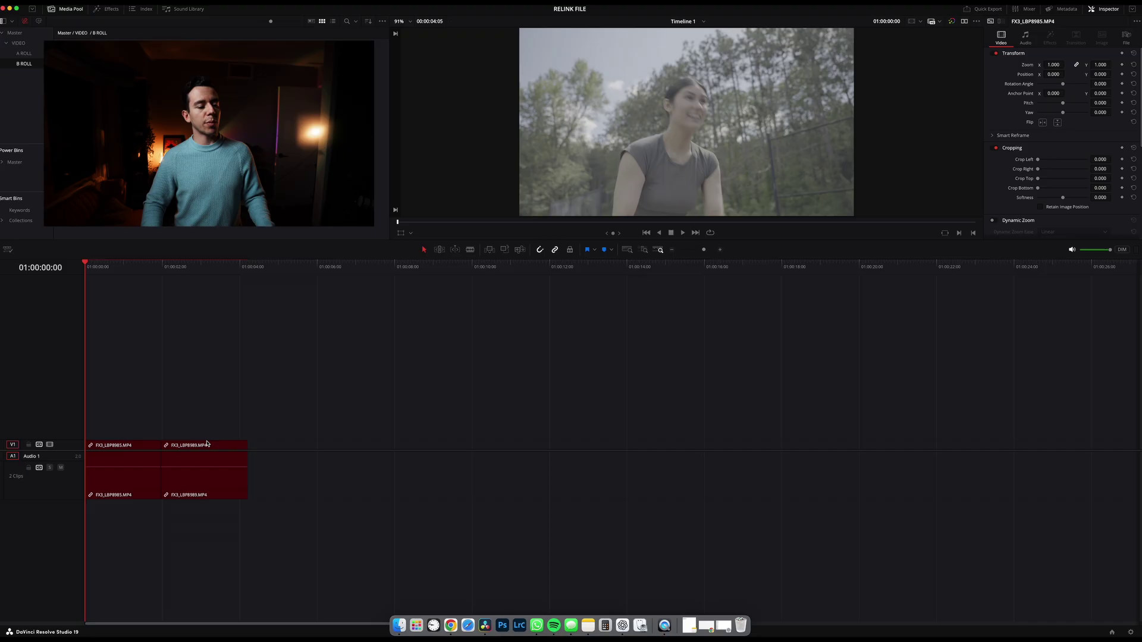
pyautogui.press('super+Tab')
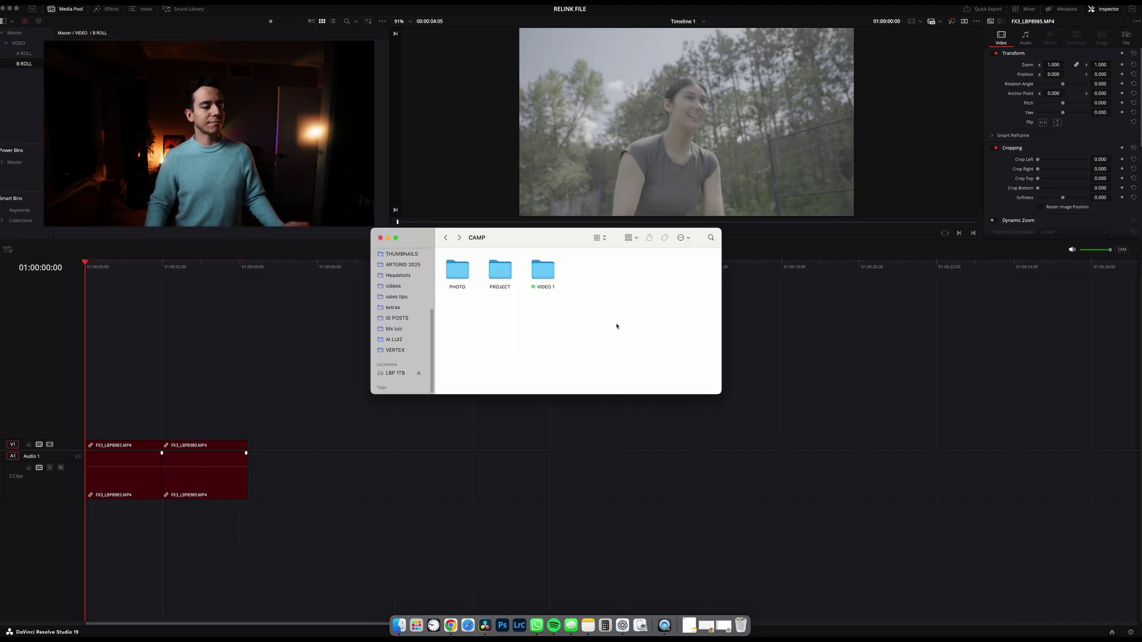
pyautogui.press('super+z')
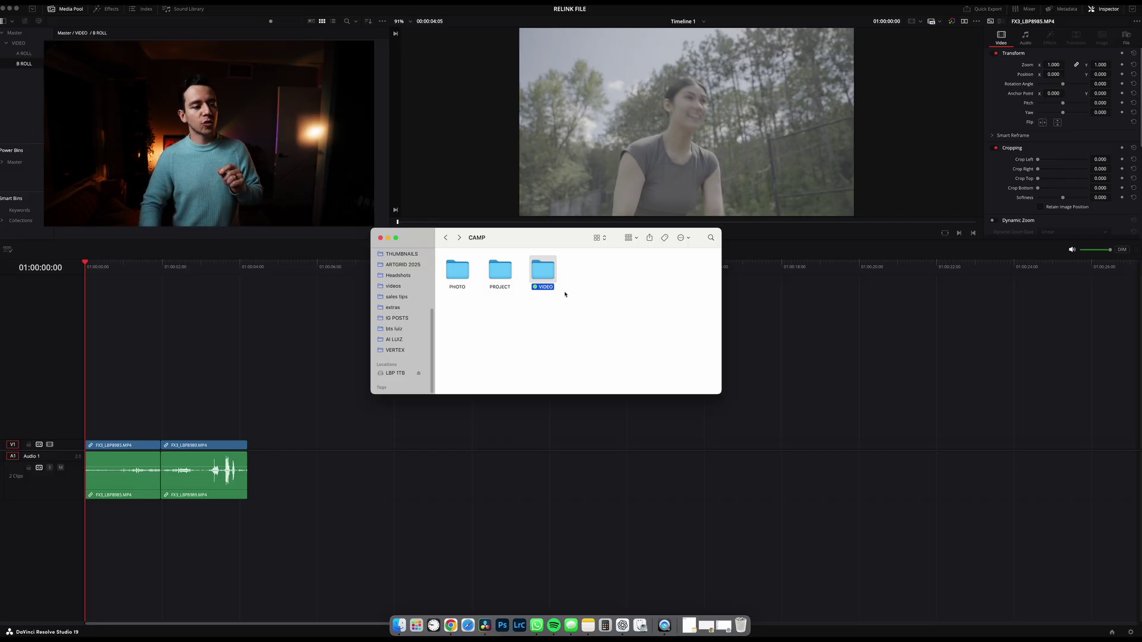
# - Browse from CAMP into VIDEO › B ROLL
pyautogui.doubleClick(544, 274)
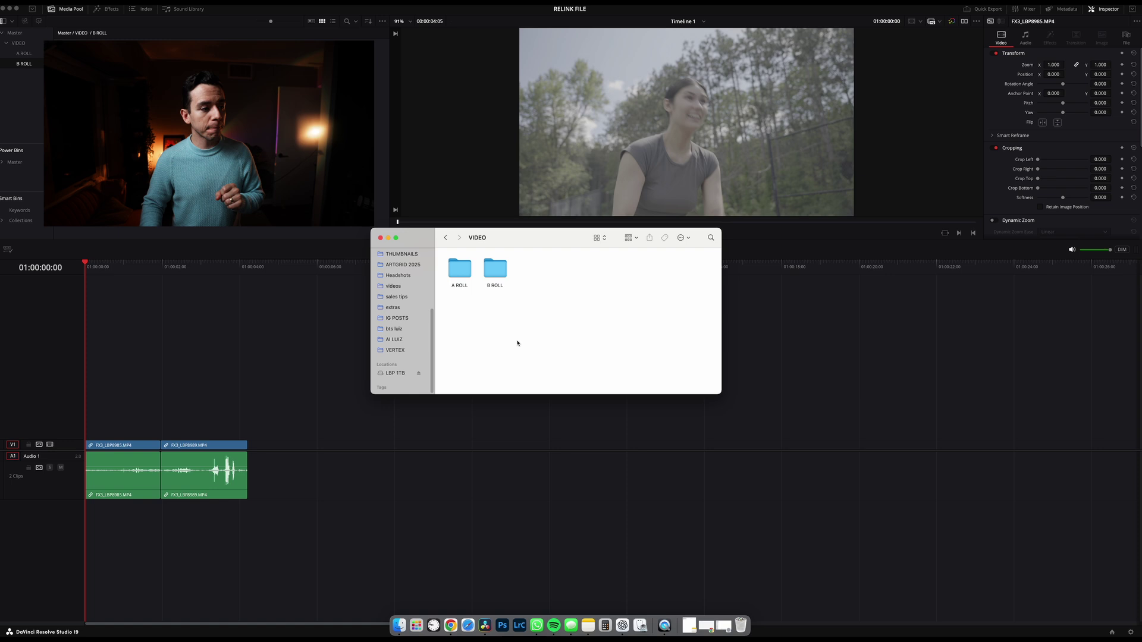
pyautogui.doubleClick(461, 271)
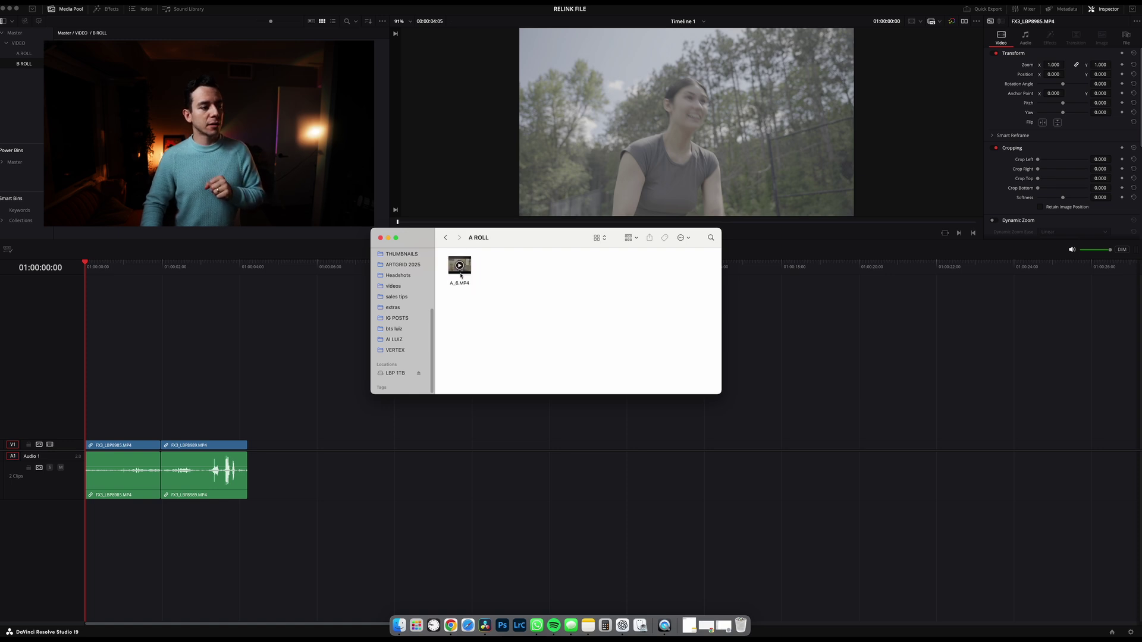
pyautogui.click(446, 237)
pyautogui.doubleClick(496, 269)
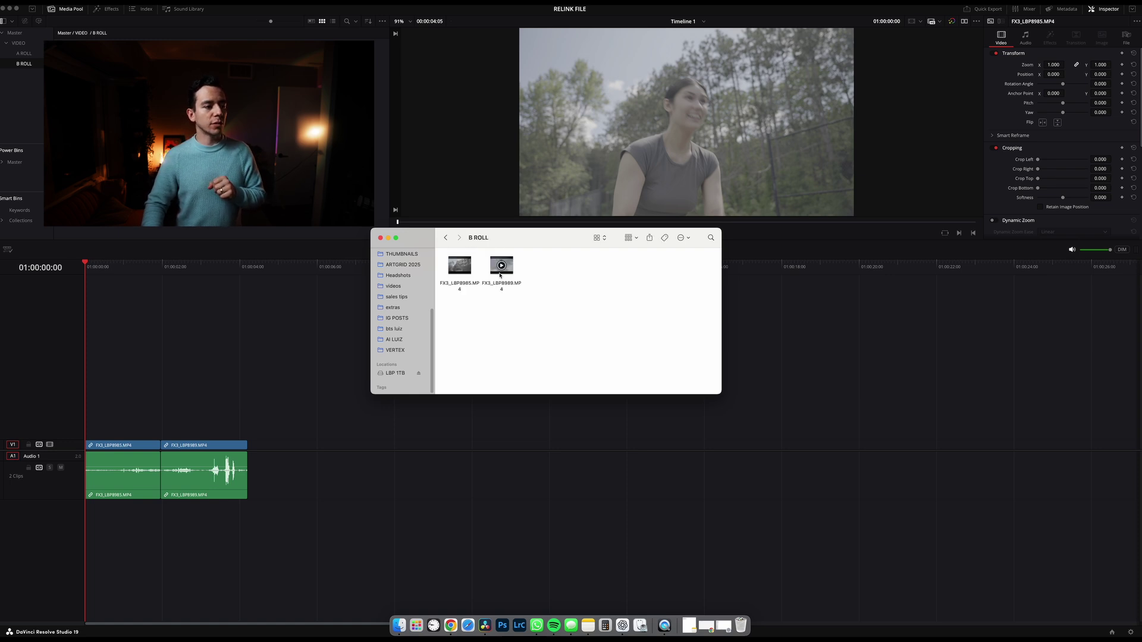
# - Rename the clip FX3_LBP8985.MP4 to 'take 001'
pyautogui.click(461, 284)
pyautogui.click(461, 284)
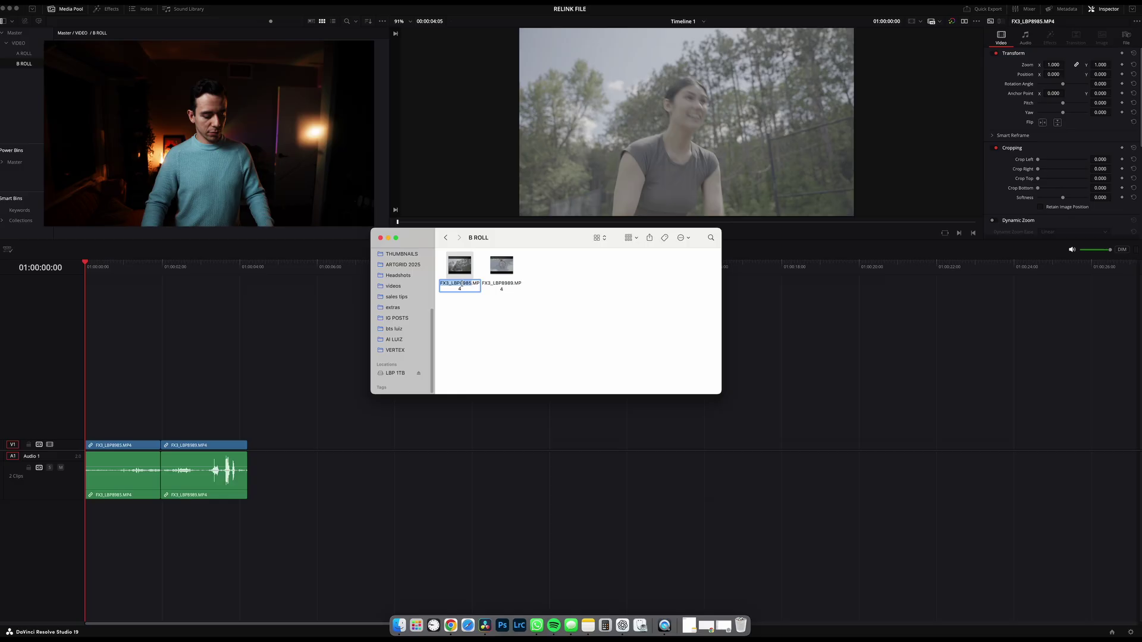
pyautogui.click(461, 291)
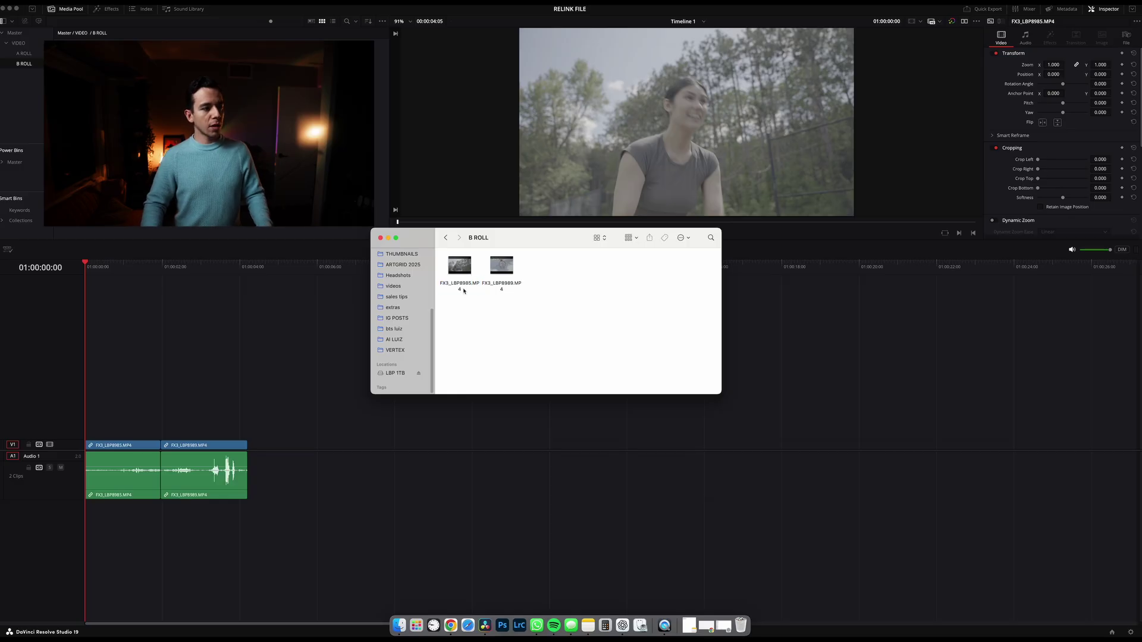
pyautogui.click(476, 291)
pyautogui.click(463, 286)
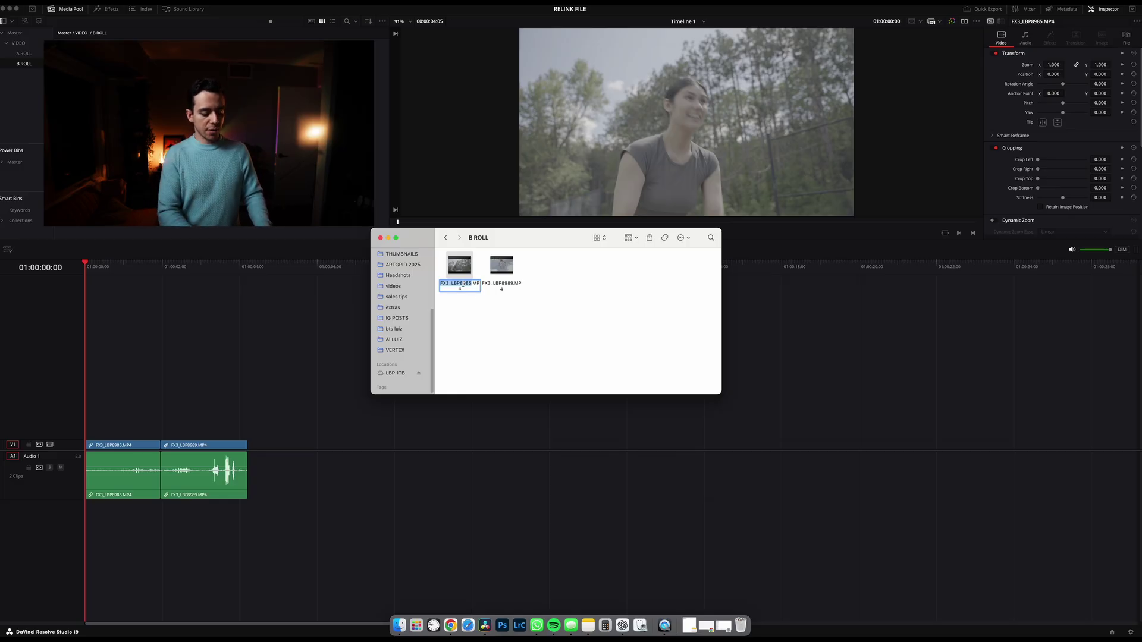
pyautogui.write('take 001')
pyautogui.press('Return')
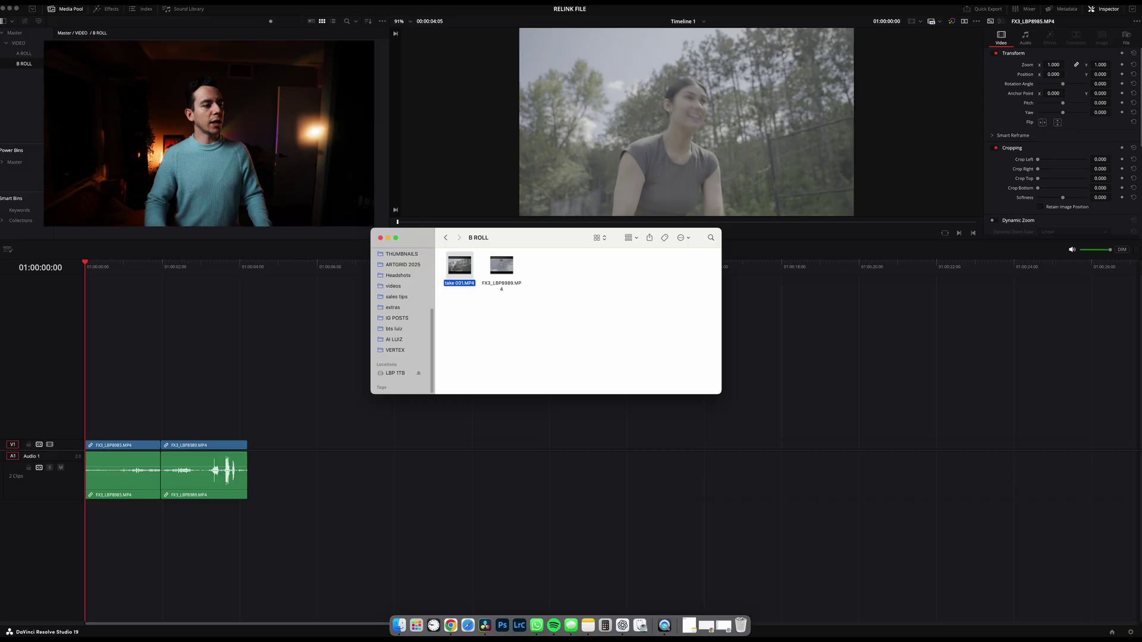
# - Verify the clip goes offline in Resolve, undo the rename, confirm relink, and return to CAMP
pyautogui.click(348, 344)
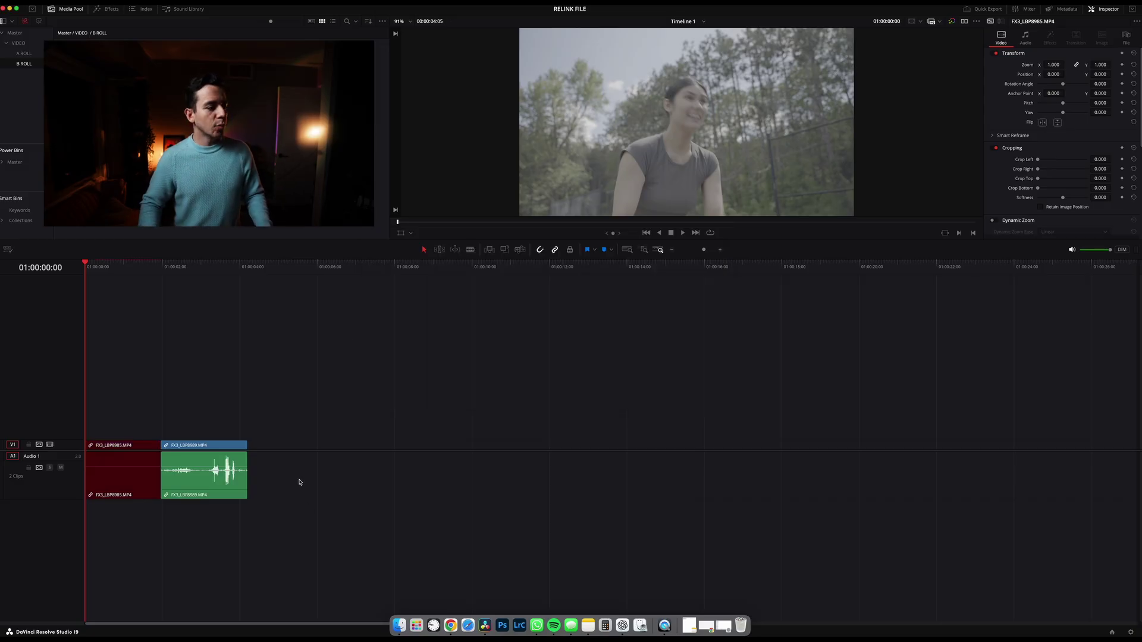
pyautogui.press('super+Tab')
pyautogui.press('super+z')
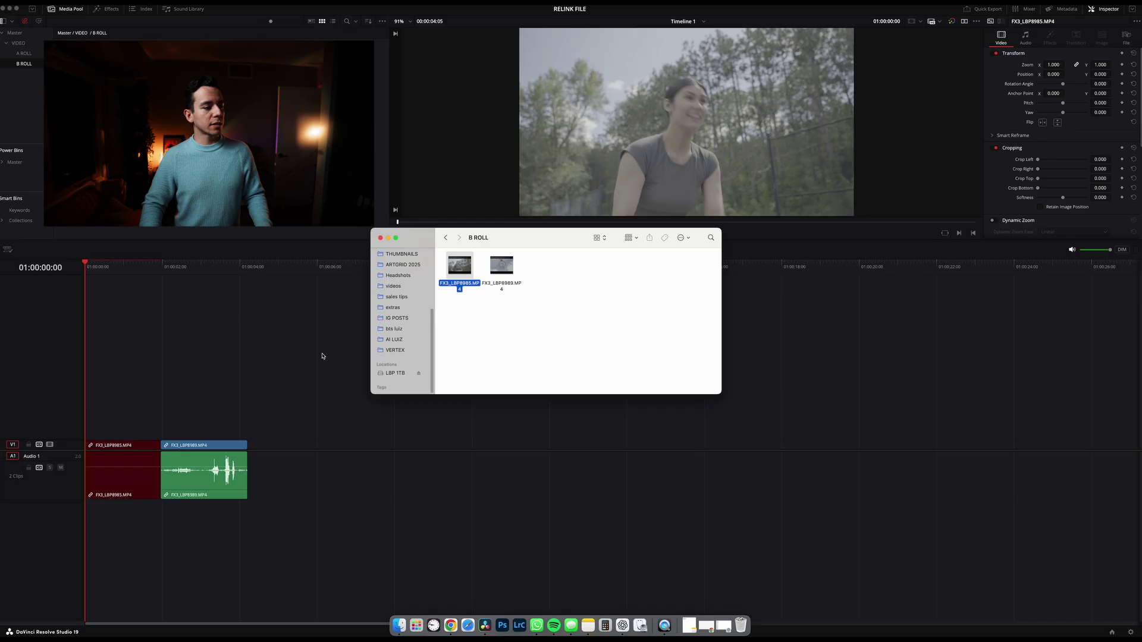
pyautogui.click(322, 357)
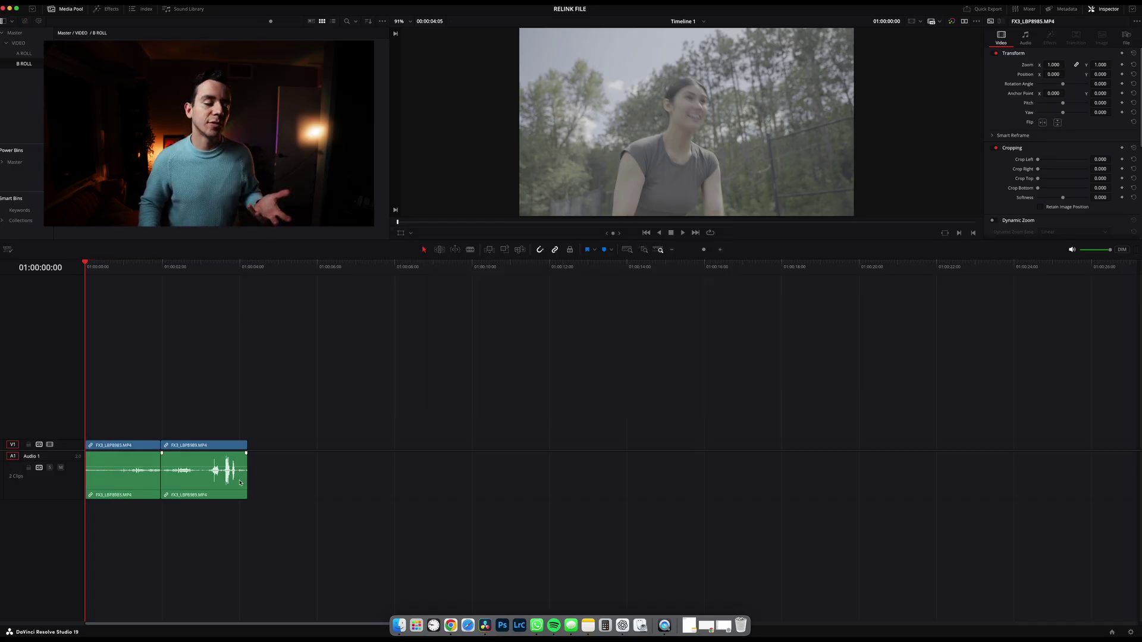
pyautogui.press('super+Tab')
pyautogui.click(483, 330)
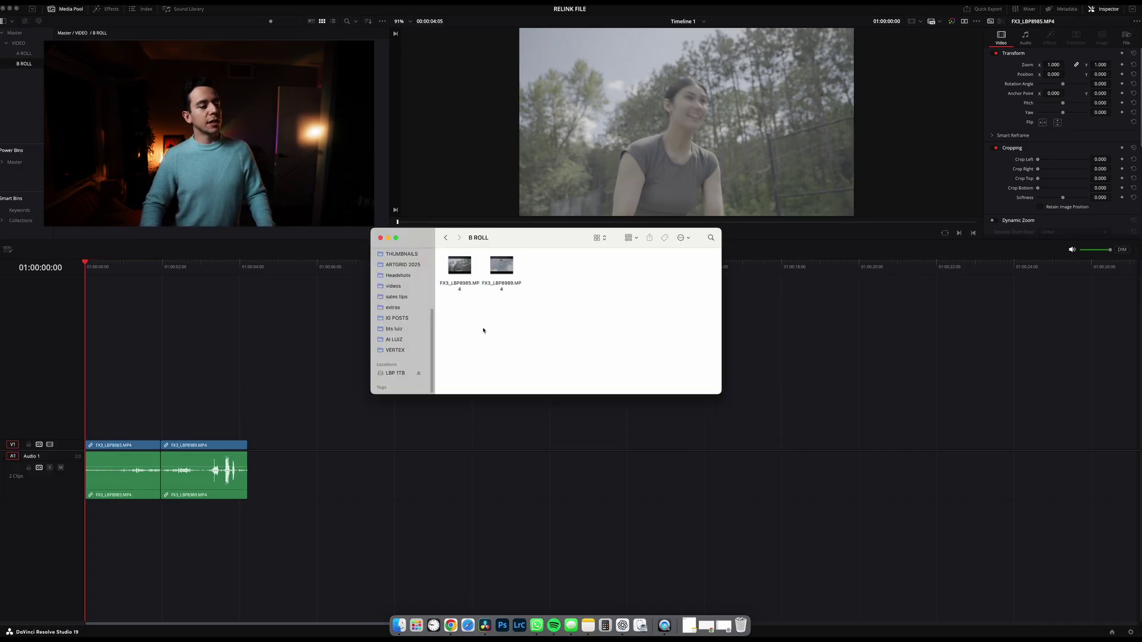
pyautogui.press('super+Up')
pyautogui.press('super+Up')
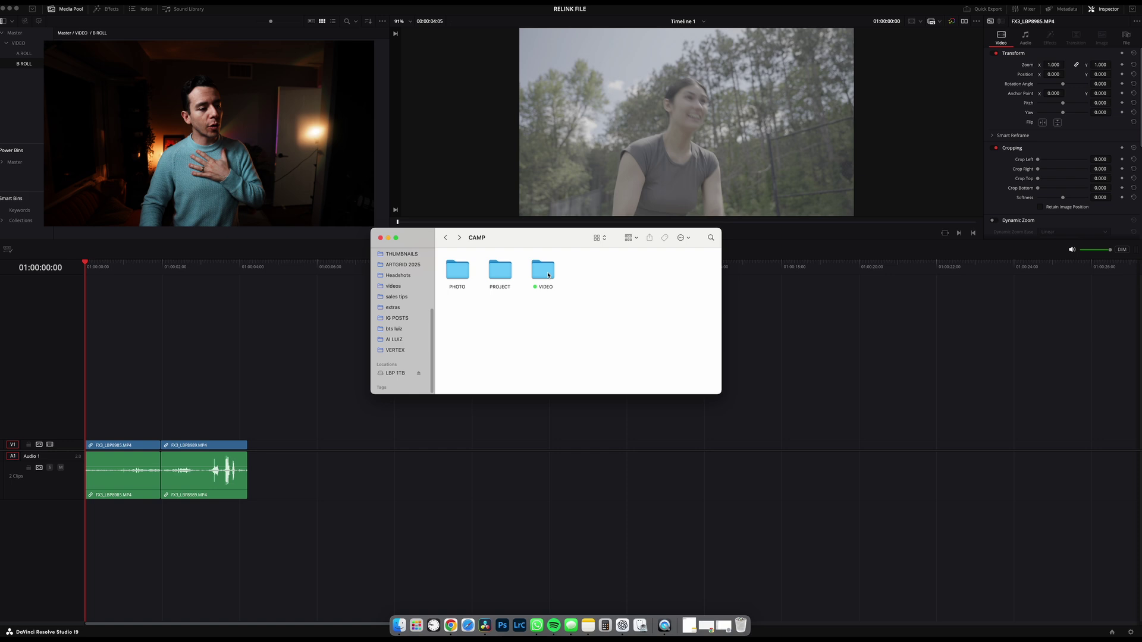
# - Rename the VIDEO folder to 'VIDEO_01' and check that both Resolve clips are offline
pyautogui.click(548, 275)
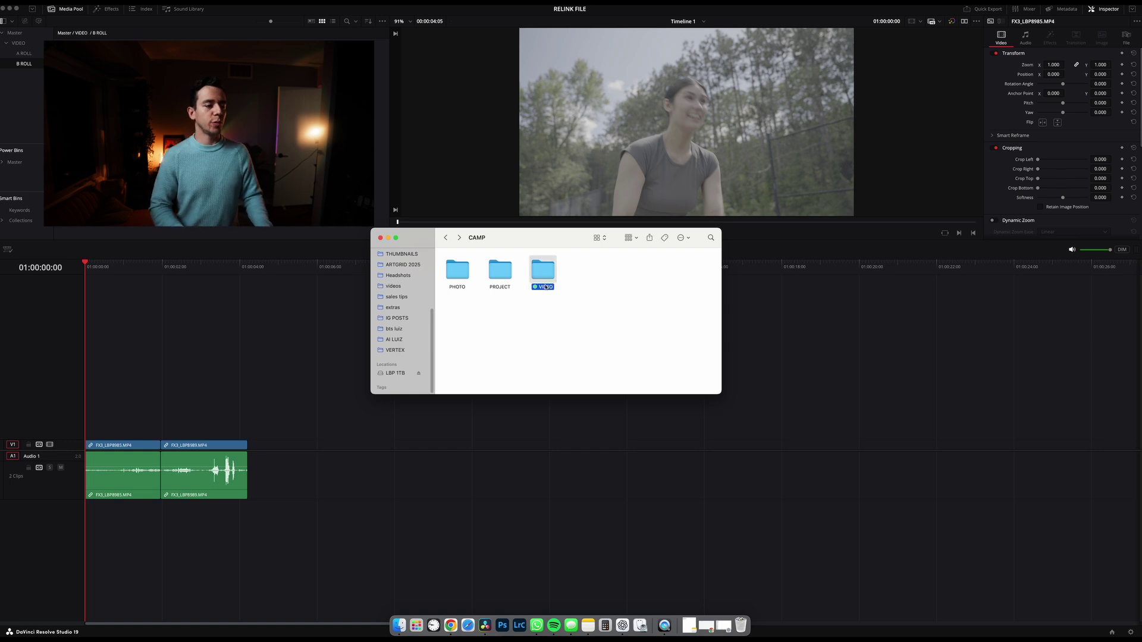
pyautogui.click(545, 286)
pyautogui.write('VIDEO_01')
pyautogui.press('Return')
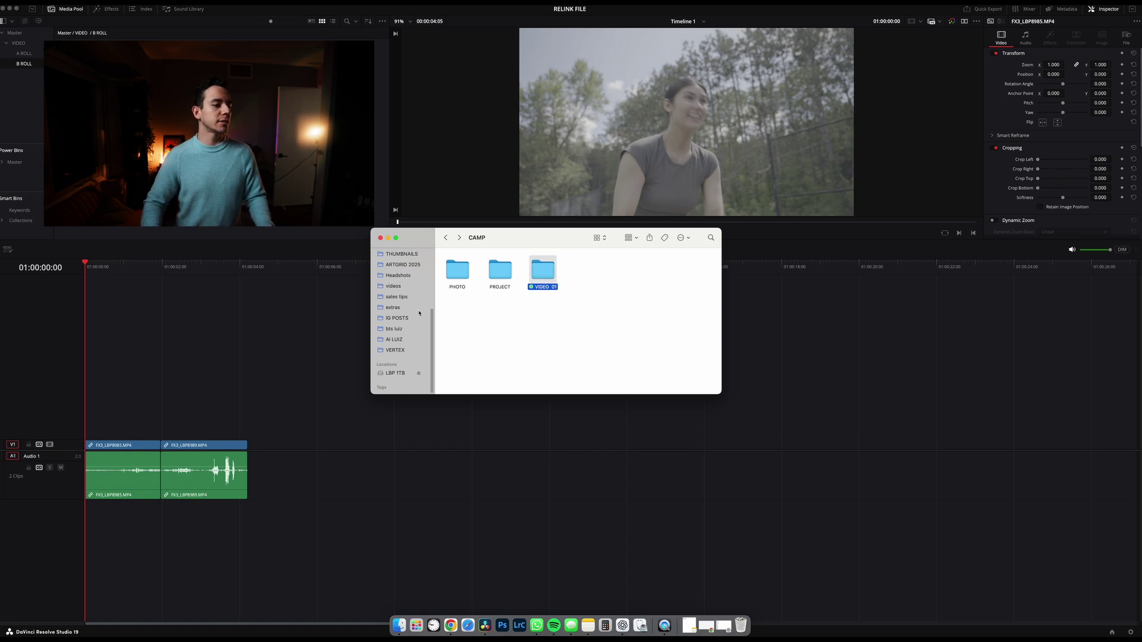
pyautogui.click(299, 355)
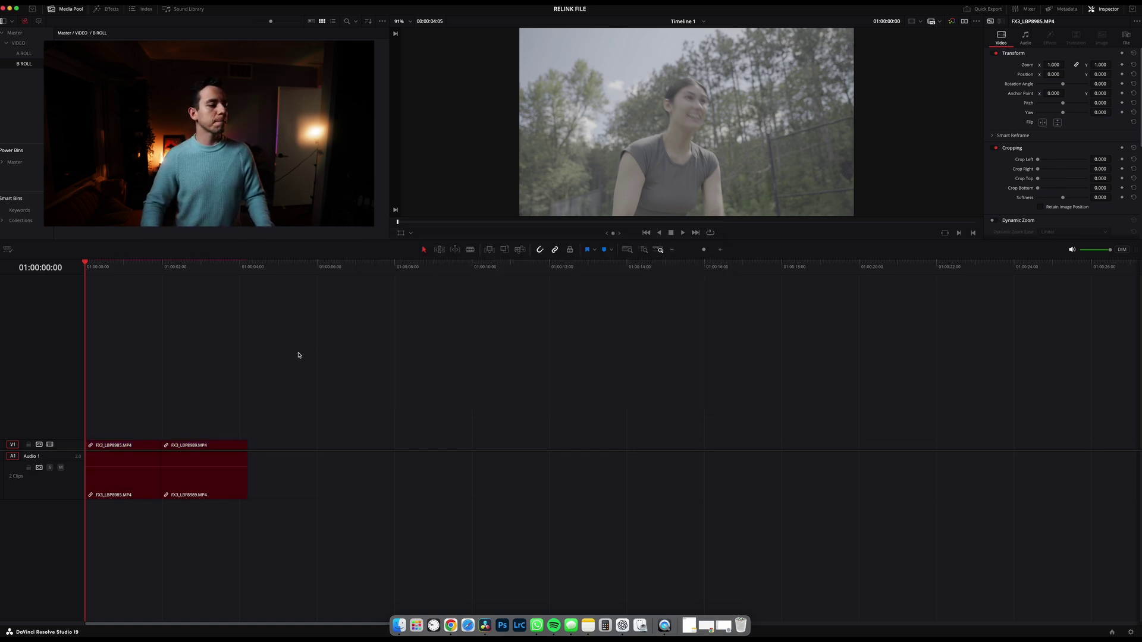
pyautogui.click(398, 625)
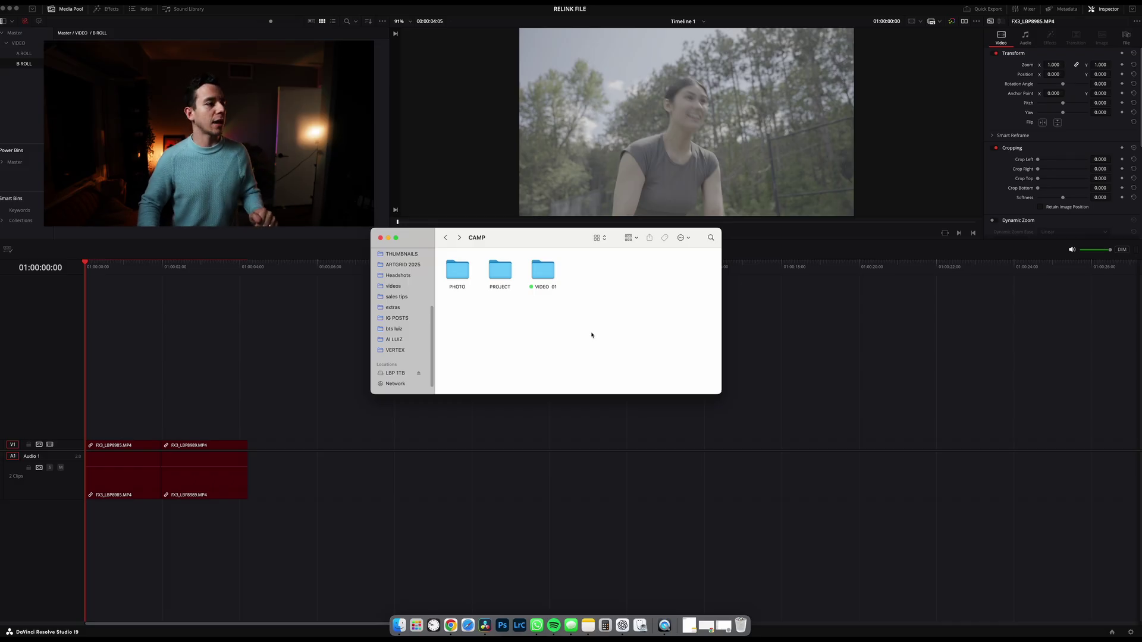
# - In Resolve, toggle the Media Pool panel and launch Relink Media for the 3 missing clips
pyautogui.click(26, 30)
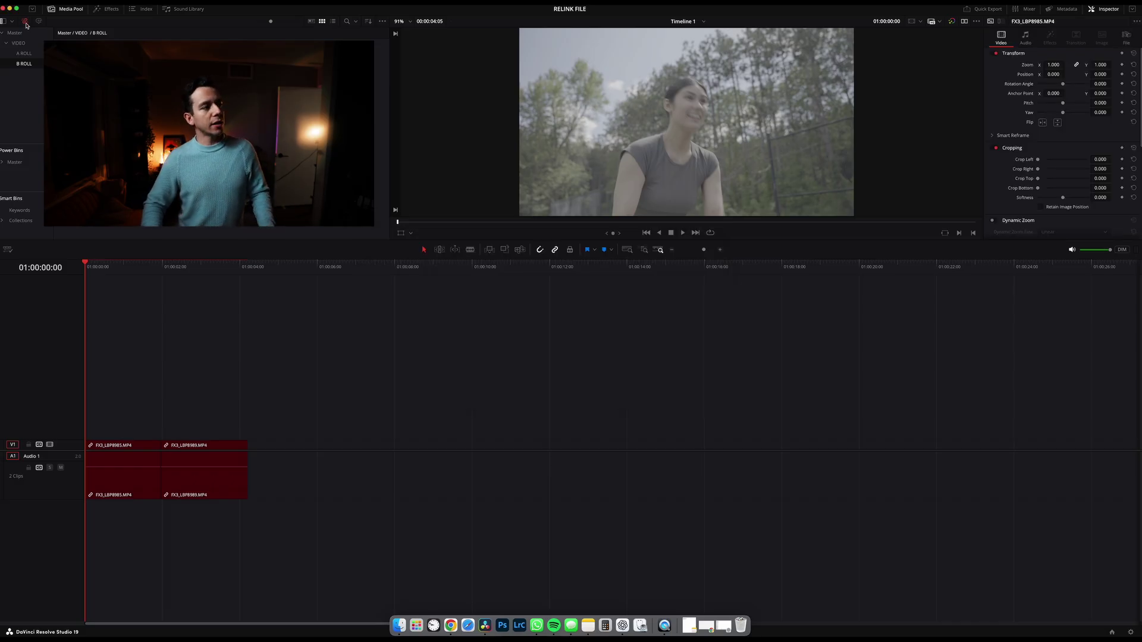
pyautogui.click(64, 12)
pyautogui.click(64, 12)
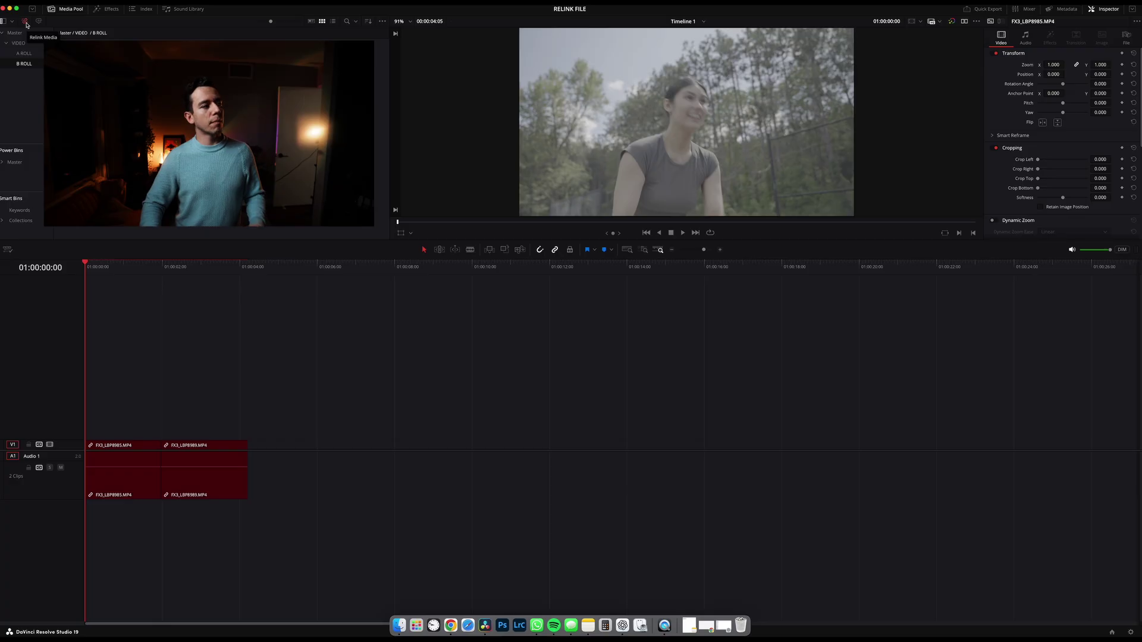
pyautogui.click(216, 134)
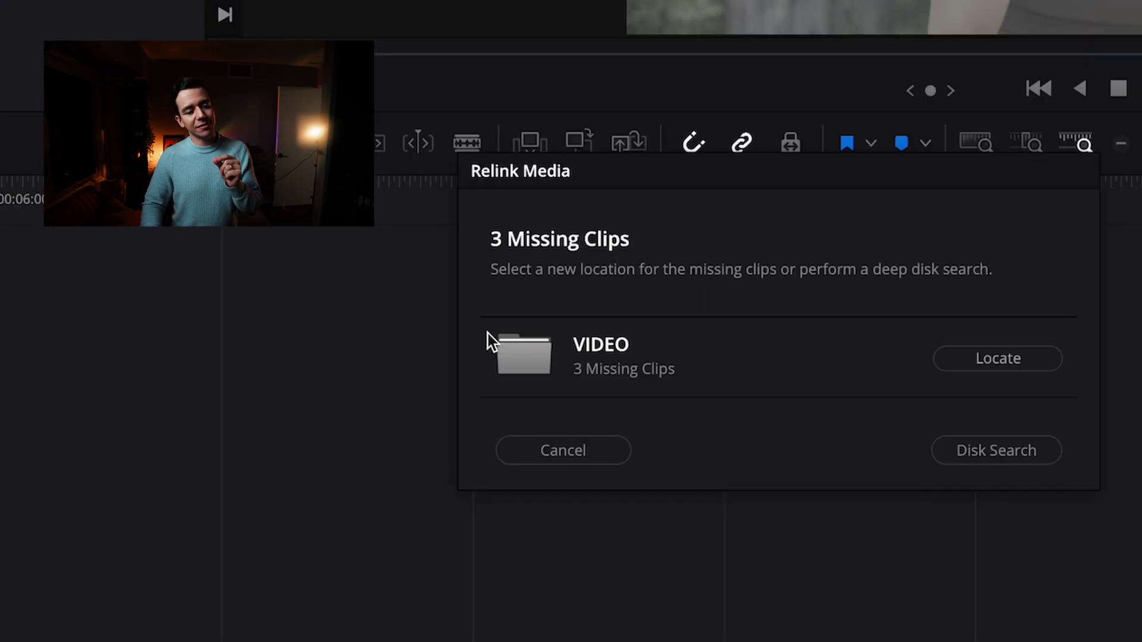
pyautogui.moveTo(566, 356)
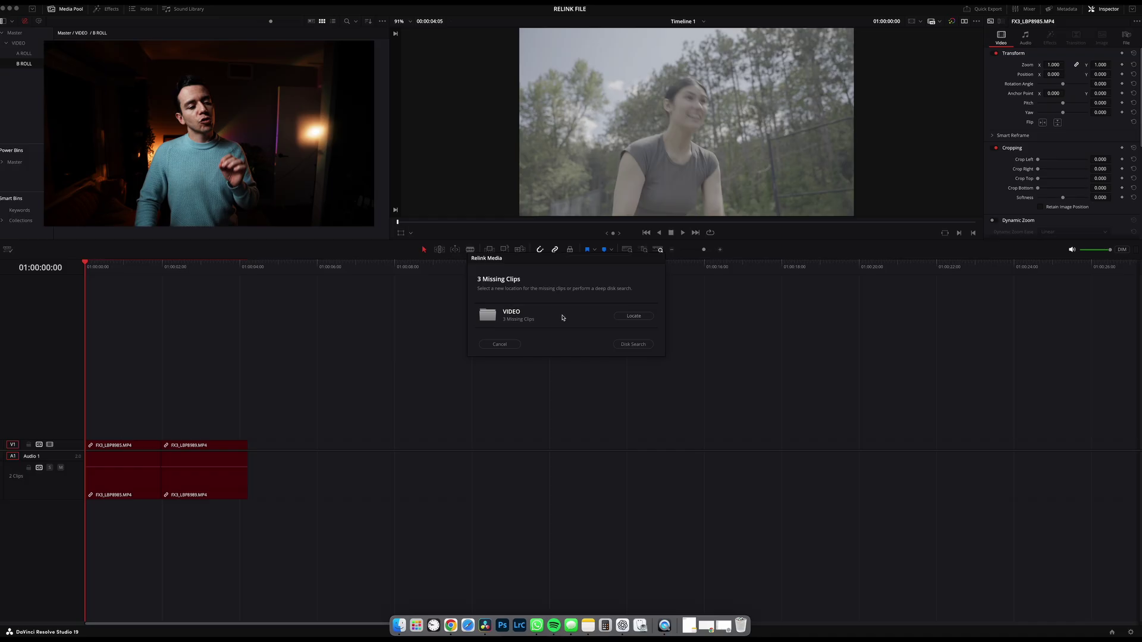
# - Locate the missing media by choosing the LBP 1TB drive as the search location
pyautogui.click(634, 316)
pyautogui.scroll(-3, 520, 369)
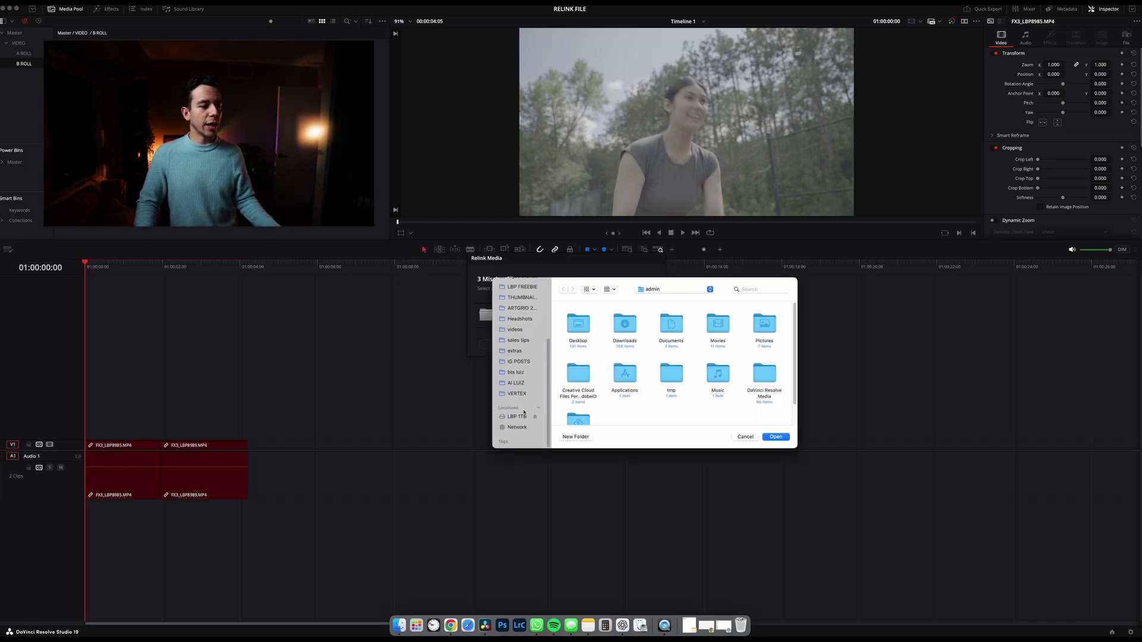
pyautogui.click(522, 416)
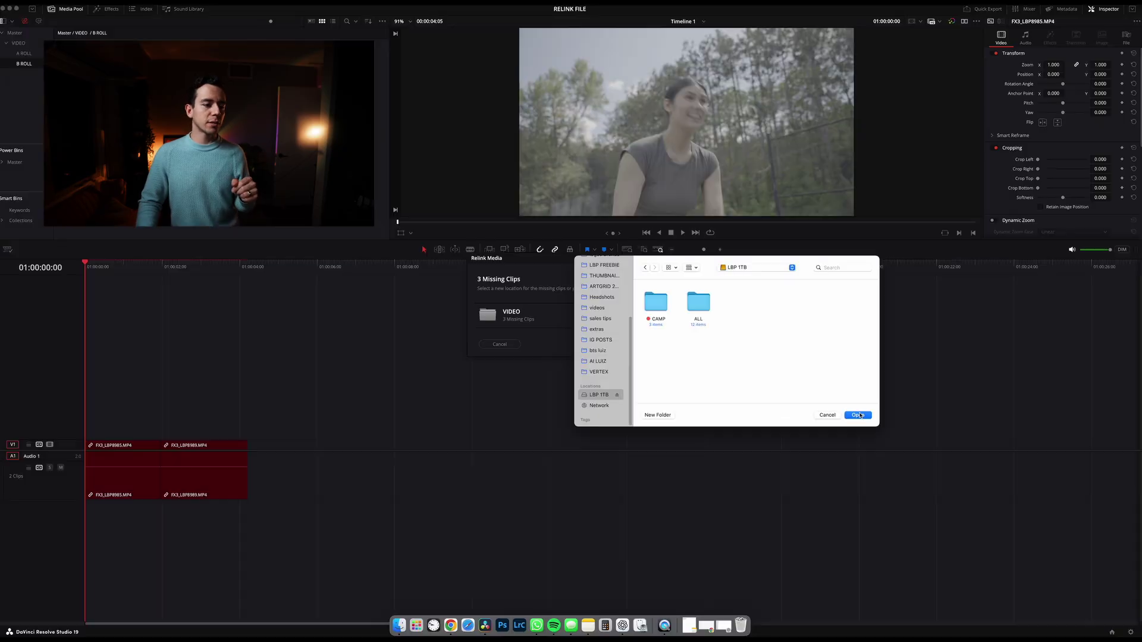
pyautogui.click(872, 429)
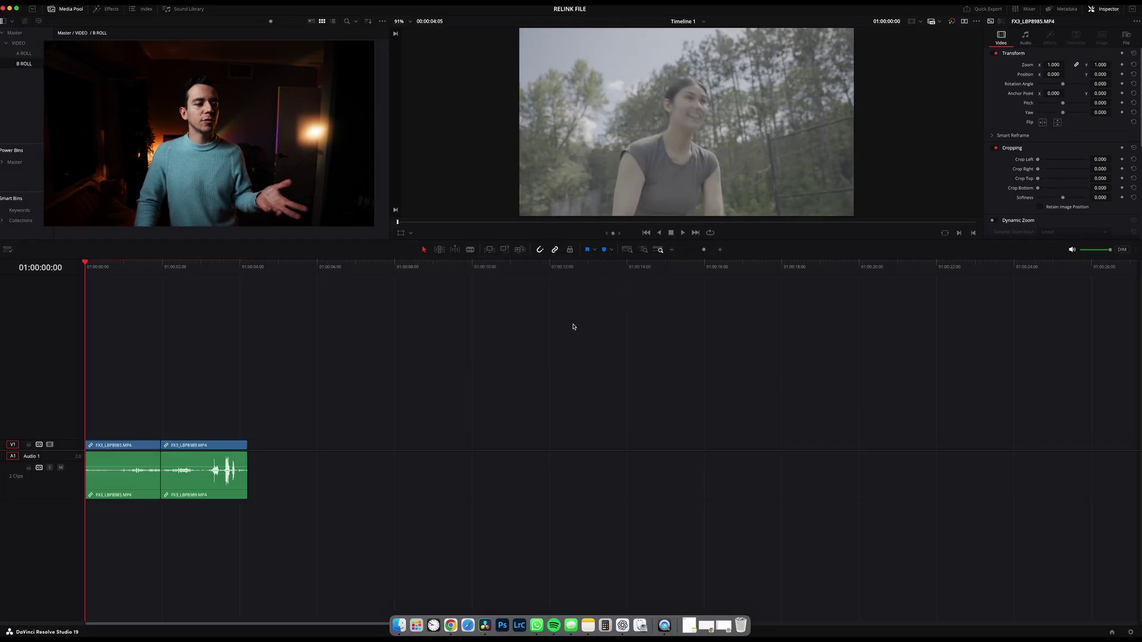